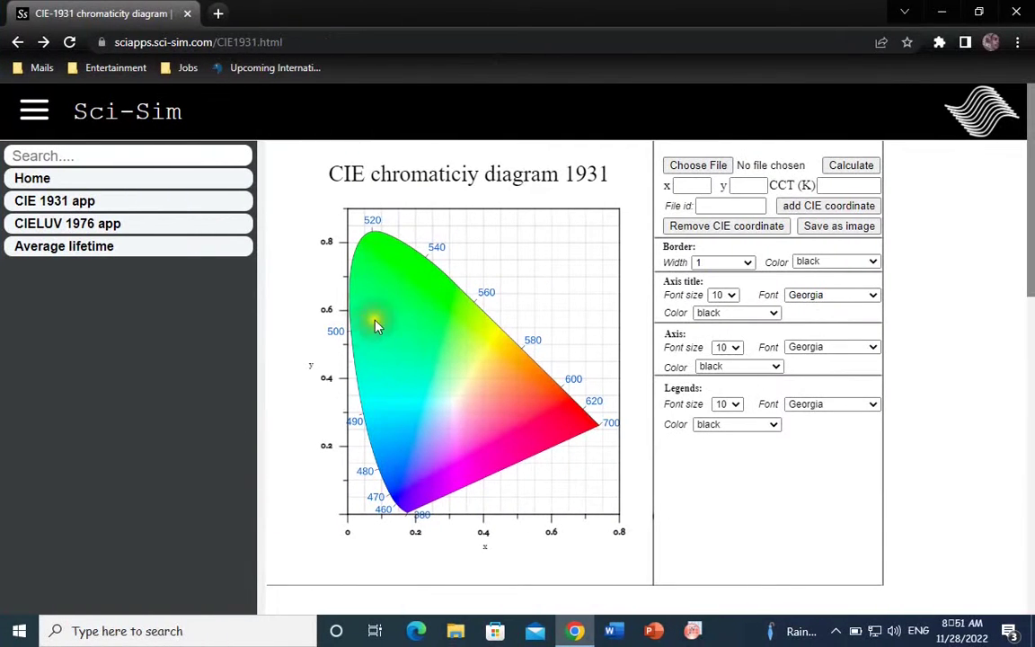
Step: Zoom the Sci-Sim page to 125% for easier reading
{"action": "left_click", "coordinate": [566, 200]}
{"action": "left_click", "coordinate": [571, 214]}
{"action": "left_click", "coordinate": [336, 167]}
{"action": "key", "text": "ctrl+plus"}
{"action": "key", "text": "ctrl+plus"}
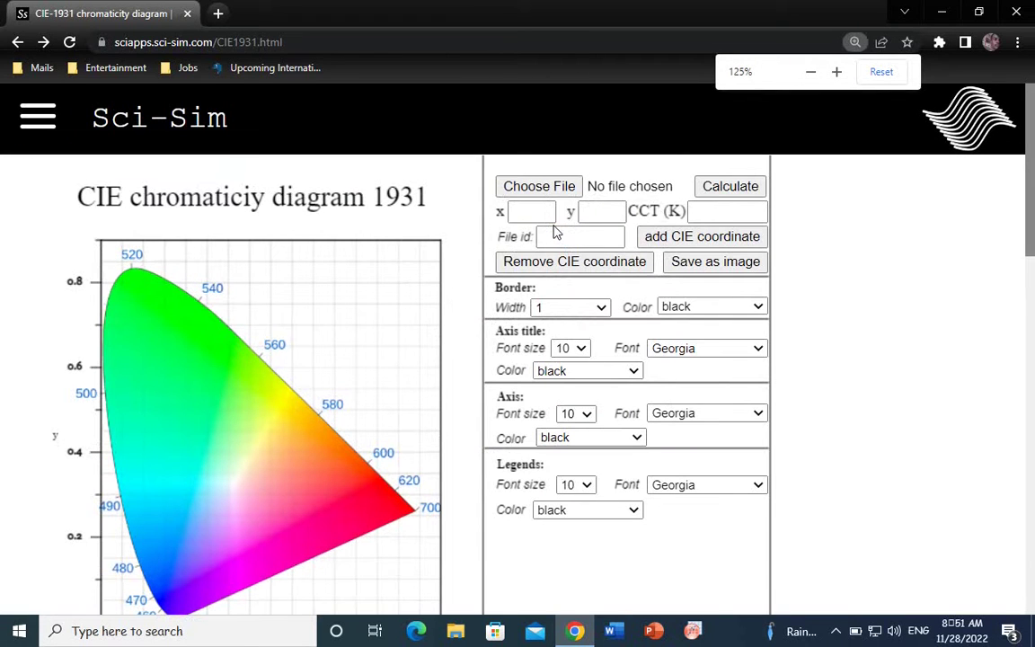
{"action": "key", "text": "ctrl+plus"}
{"action": "key", "text": "ctrl+minus"}
Step: Scroll down to read the Features section, then return to the top of the page
{"action": "scroll", "coordinate": [376, 485], "scroll_direction": "down", "scroll_amount": 8}
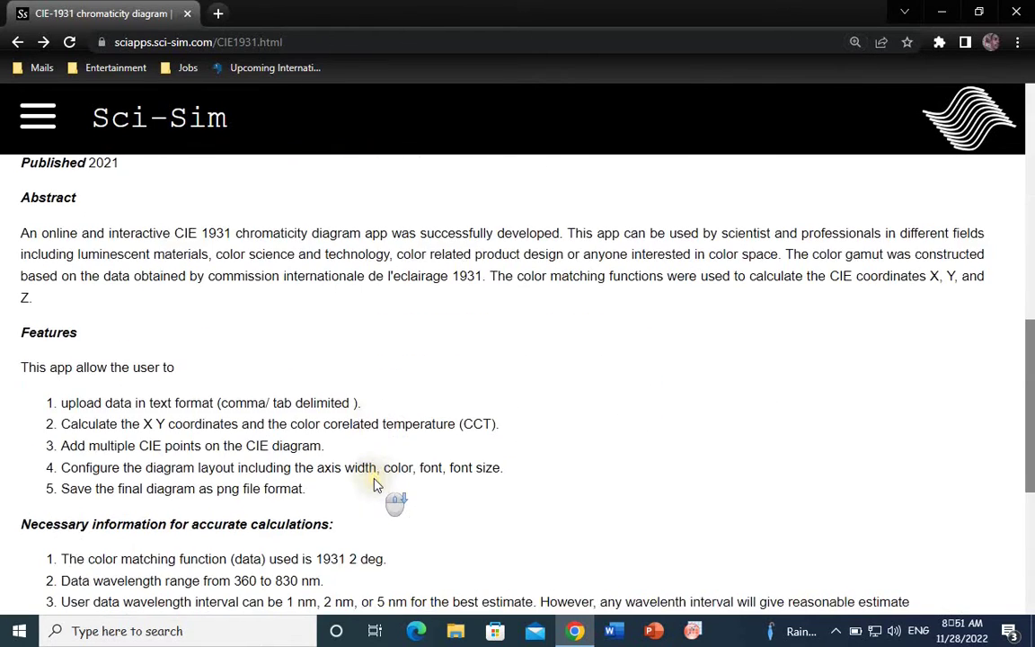
{"action": "scroll", "coordinate": [376, 485], "scroll_direction": "down", "scroll_amount": 2}
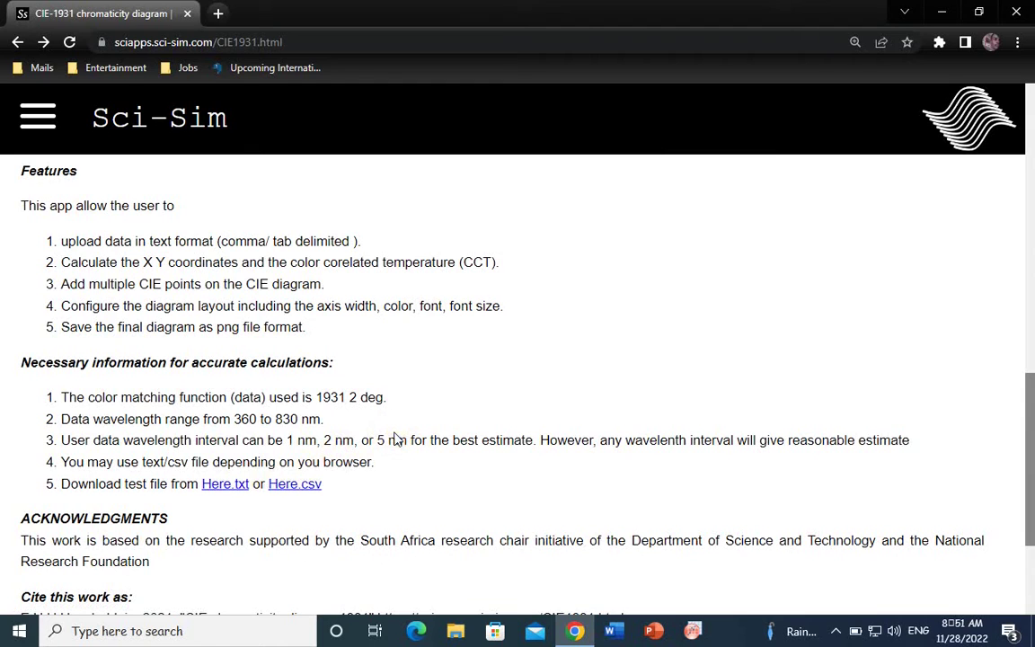
{"action": "scroll", "coordinate": [392, 439], "scroll_direction": "up", "scroll_amount": 1}
{"action": "scroll", "coordinate": [377, 454], "scroll_direction": "down", "scroll_amount": 1}
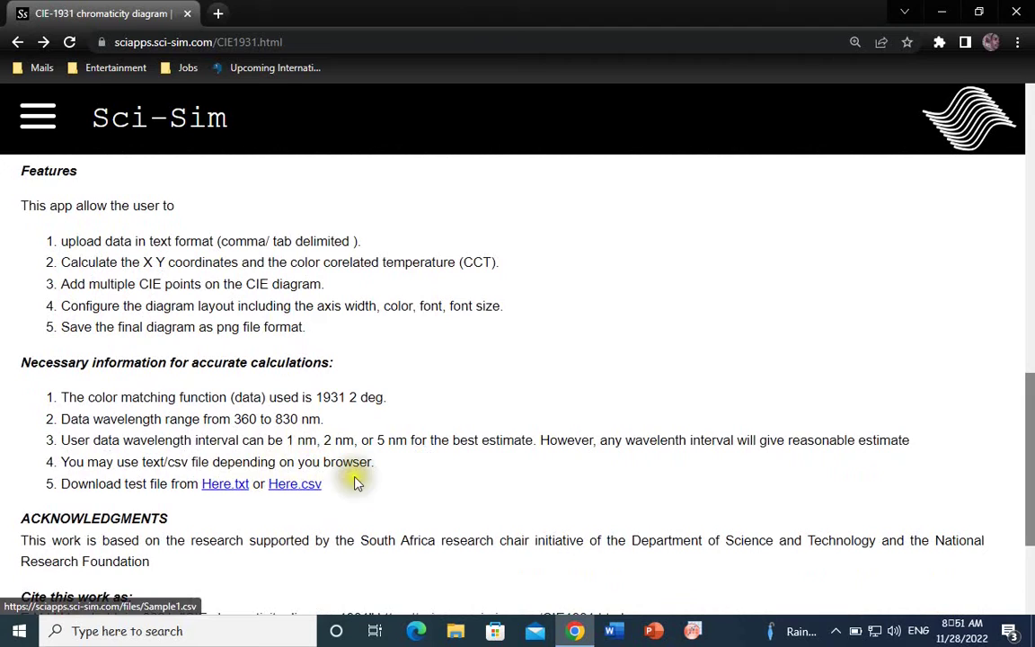
{"action": "scroll", "coordinate": [434, 484], "scroll_direction": "up", "scroll_amount": 2}
{"action": "scroll", "coordinate": [433, 484], "scroll_direction": "up", "scroll_amount": 2}
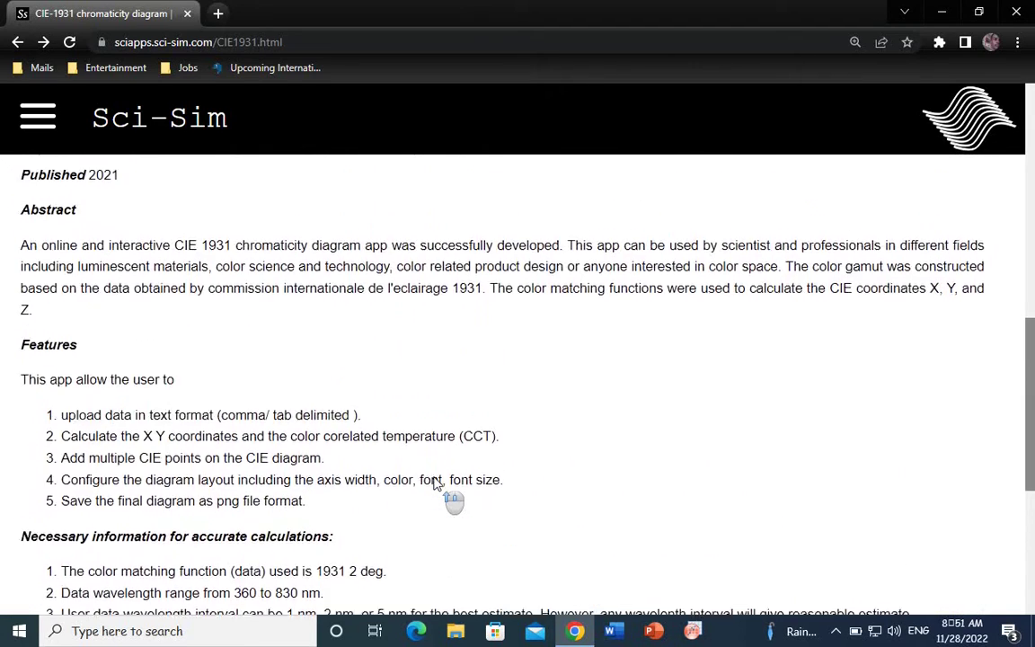
{"action": "scroll", "coordinate": [434, 485], "scroll_direction": "up", "scroll_amount": 5}
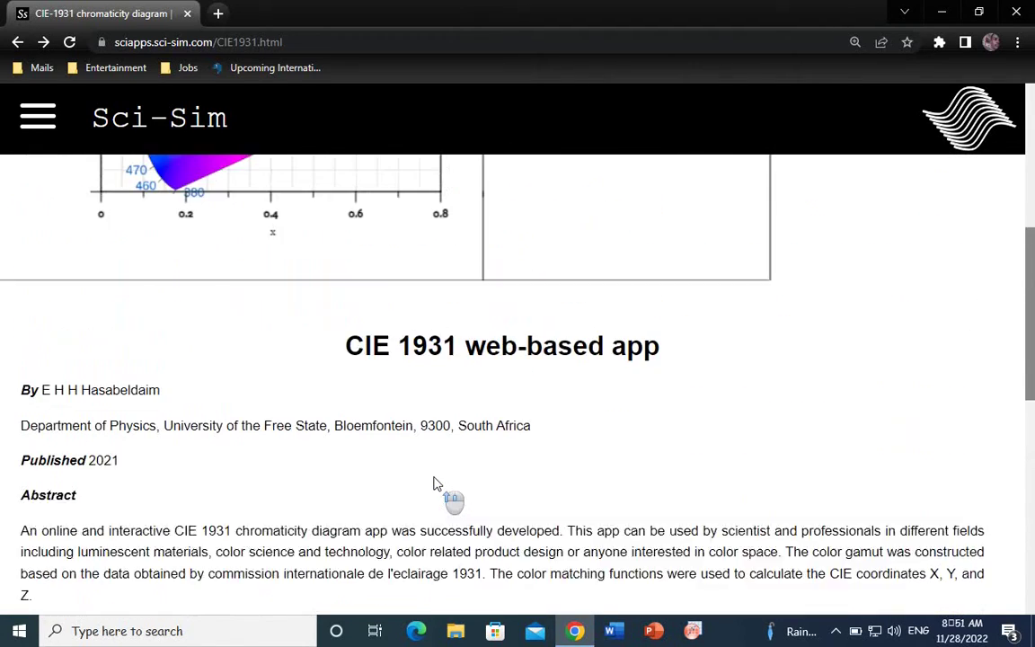
{"action": "scroll", "coordinate": [434, 484], "scroll_direction": "up", "scroll_amount": 2}
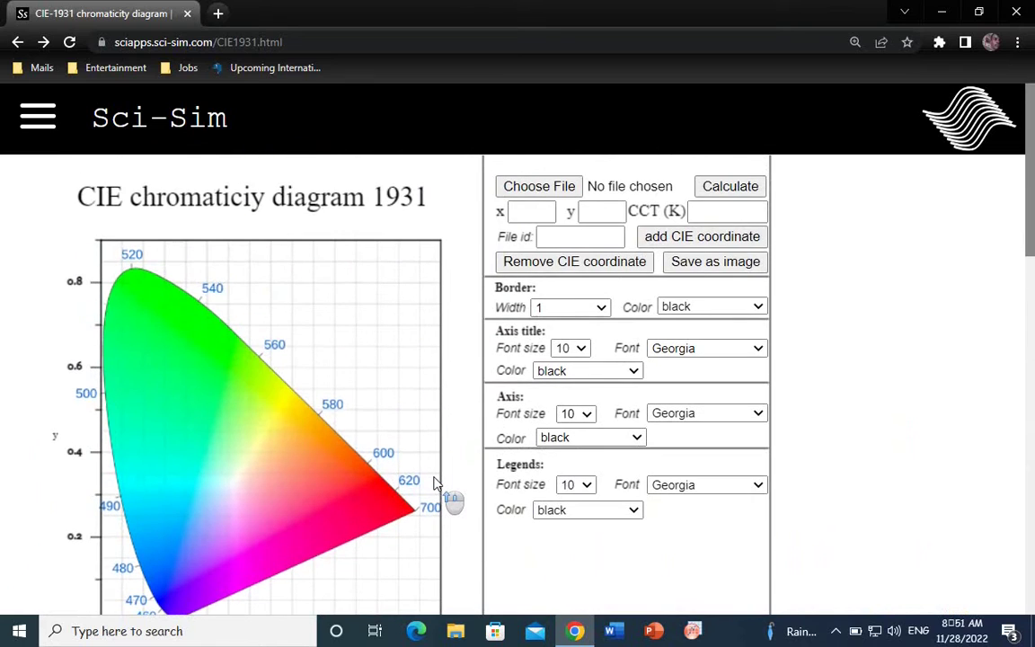
Step: Load 0_0Em.csv and calculate x 0.221, y 0.314, CCT 14446.12 K
{"action": "left_click", "coordinate": [540, 188]}
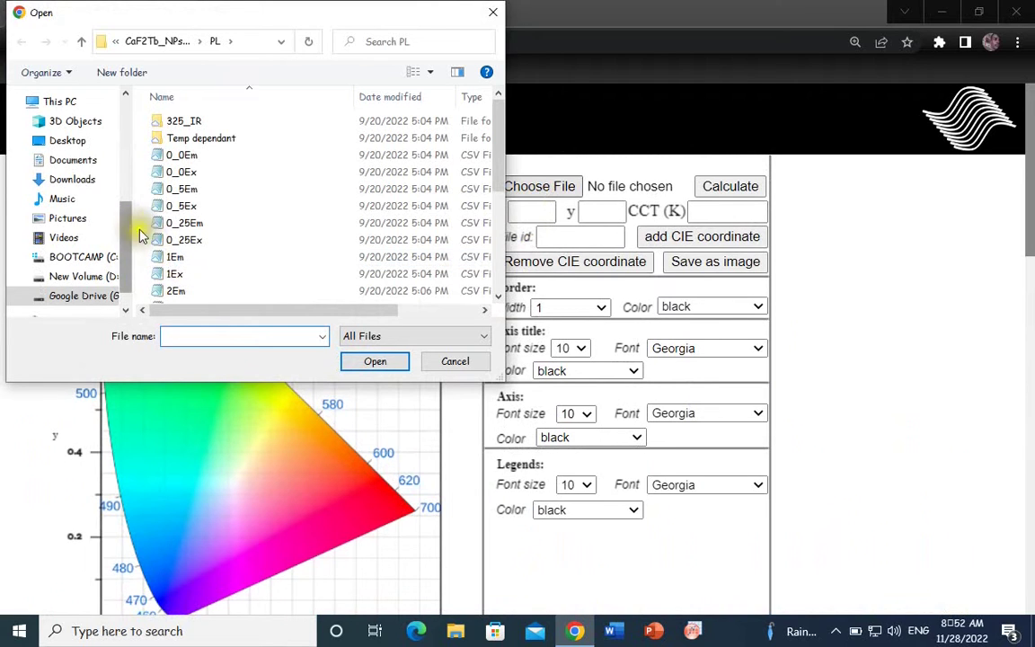
{"action": "left_click", "coordinate": [198, 157]}
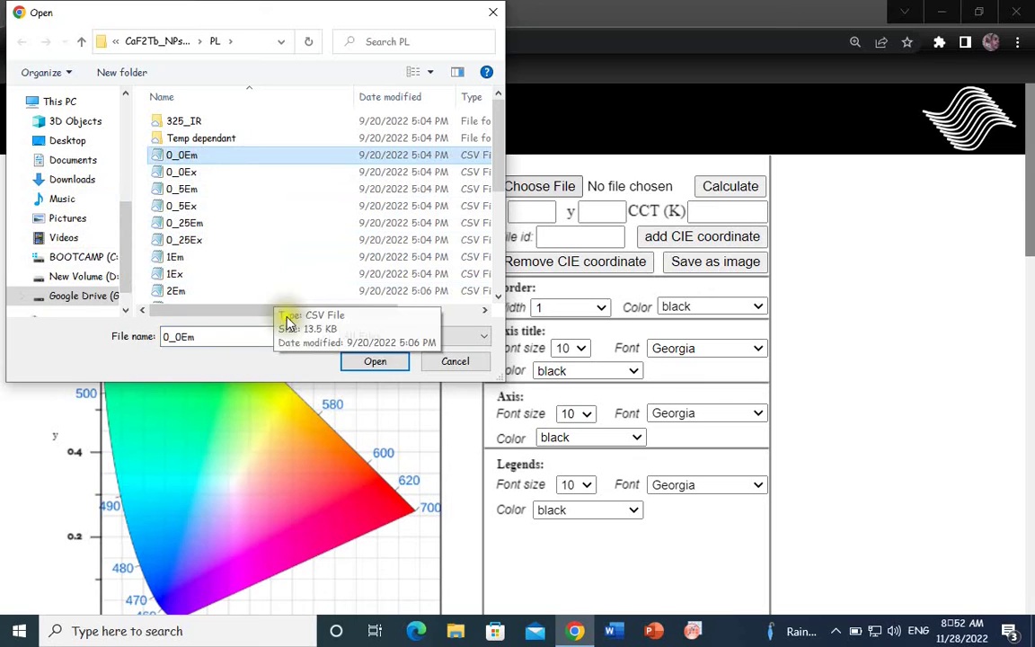
{"action": "left_click", "coordinate": [375, 362]}
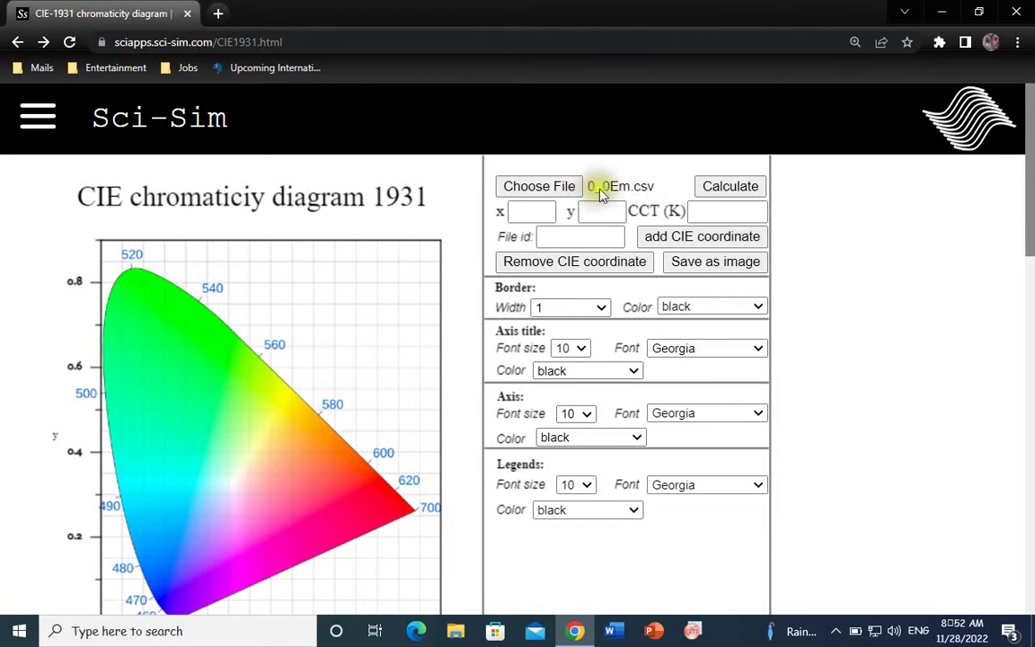
{"action": "left_click", "coordinate": [733, 188]}
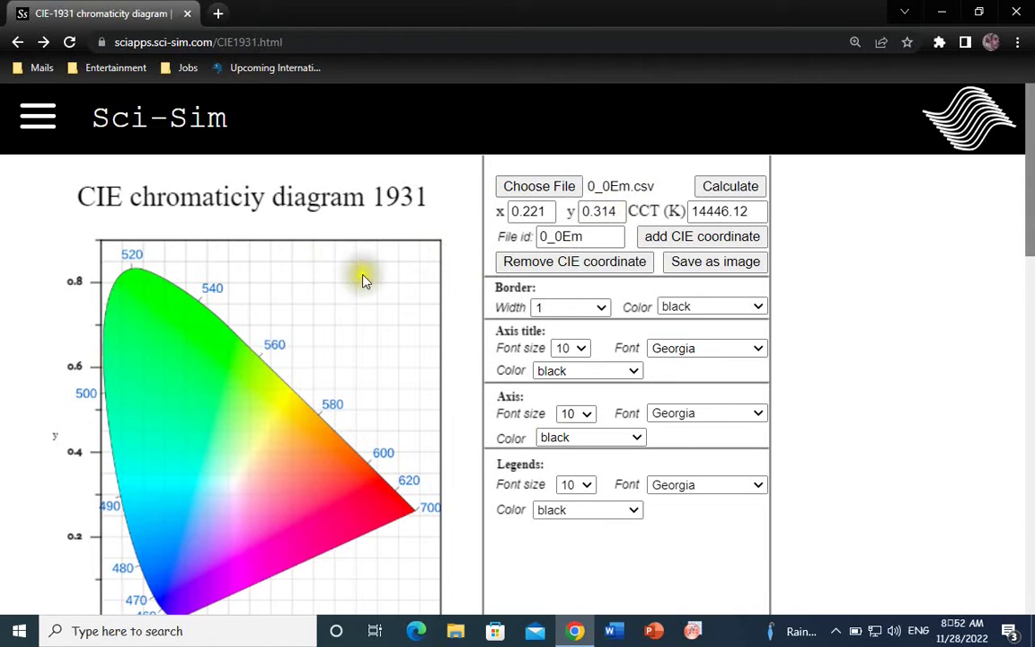
Step: Relabel the 0_0Em point as 'test' and add it to the diagram at x 0.221, y 0.314
{"action": "left_click_drag", "start_coordinate": [594, 239], "coordinate": [537, 239]}
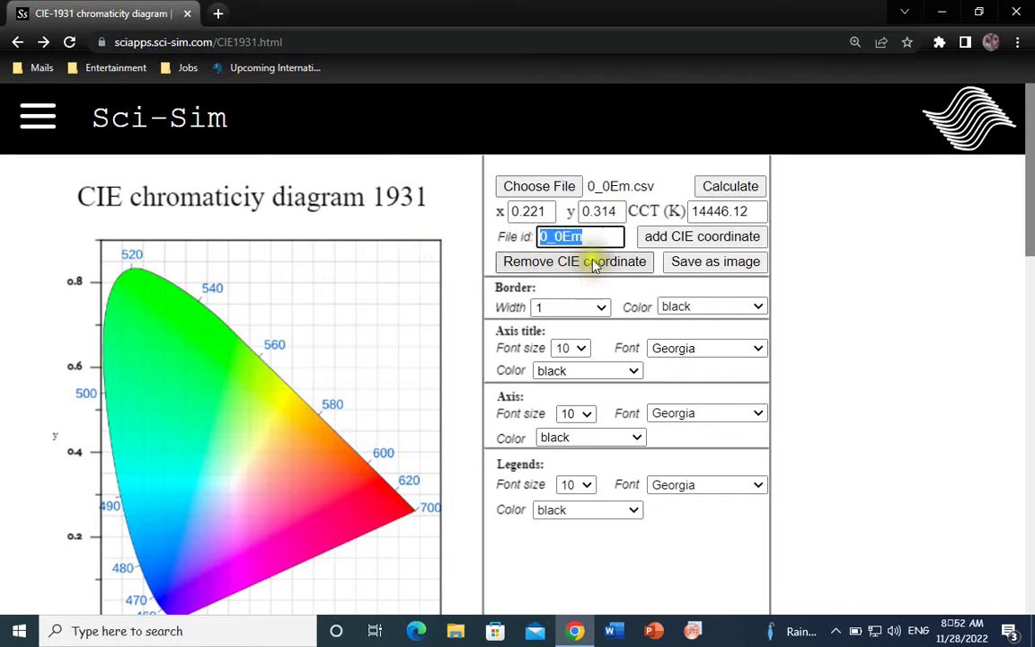
{"action": "left_click", "coordinate": [583, 236]}
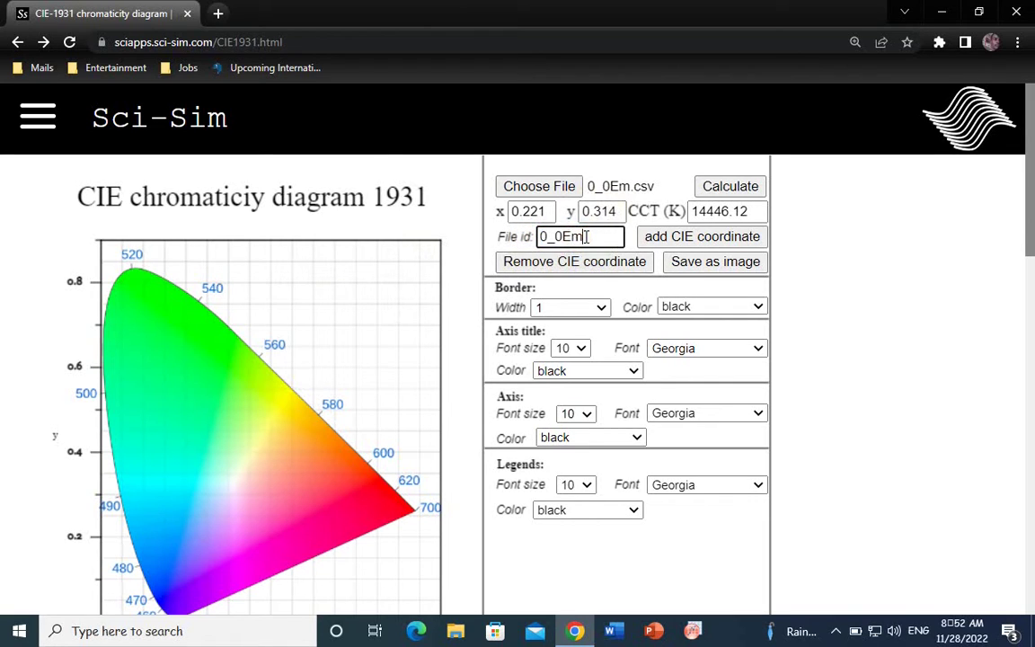
{"action": "left_click_drag", "start_coordinate": [586, 237], "coordinate": [539, 237]}
{"action": "left_click", "coordinate": [705, 238]}
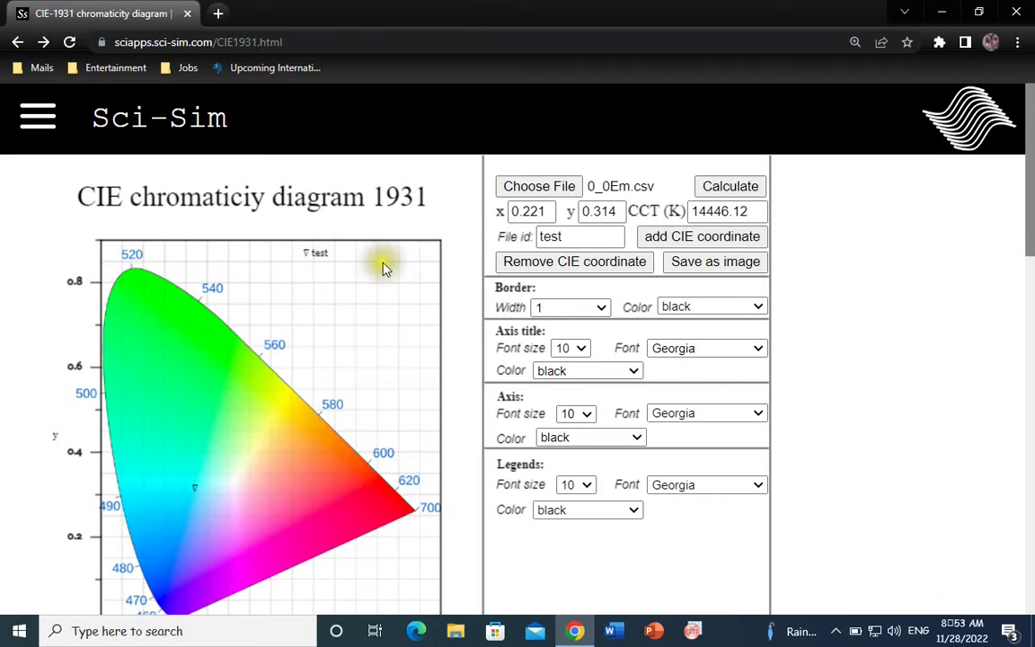
Step: Load 2Em.csv and calculate x 0.3, y 0.591, CCT 6087.04 K
{"action": "left_click", "coordinate": [550, 187]}
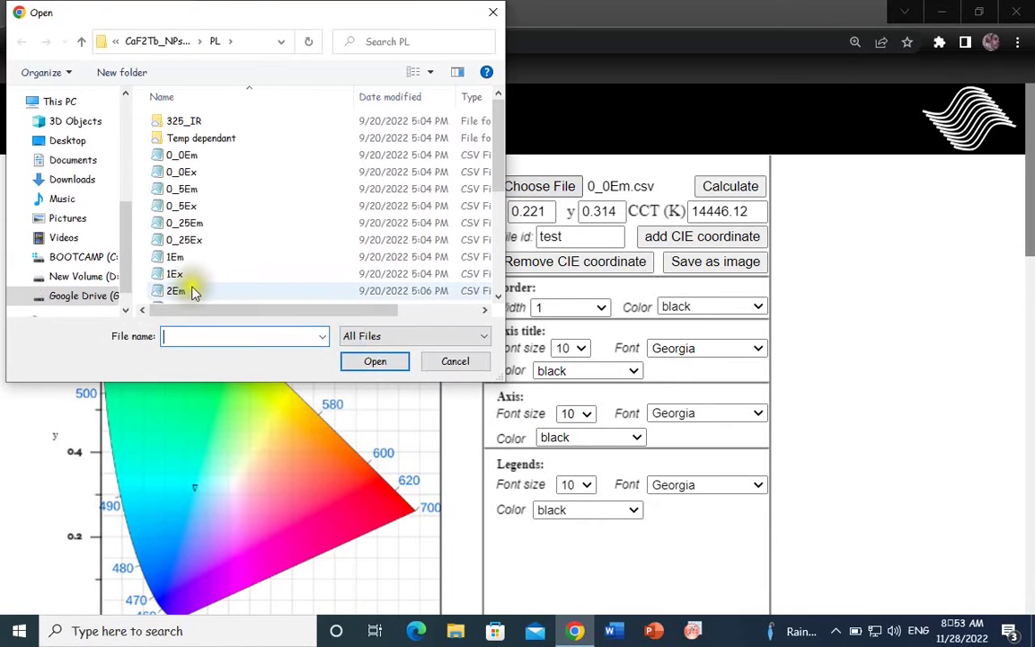
{"action": "left_click", "coordinate": [187, 292]}
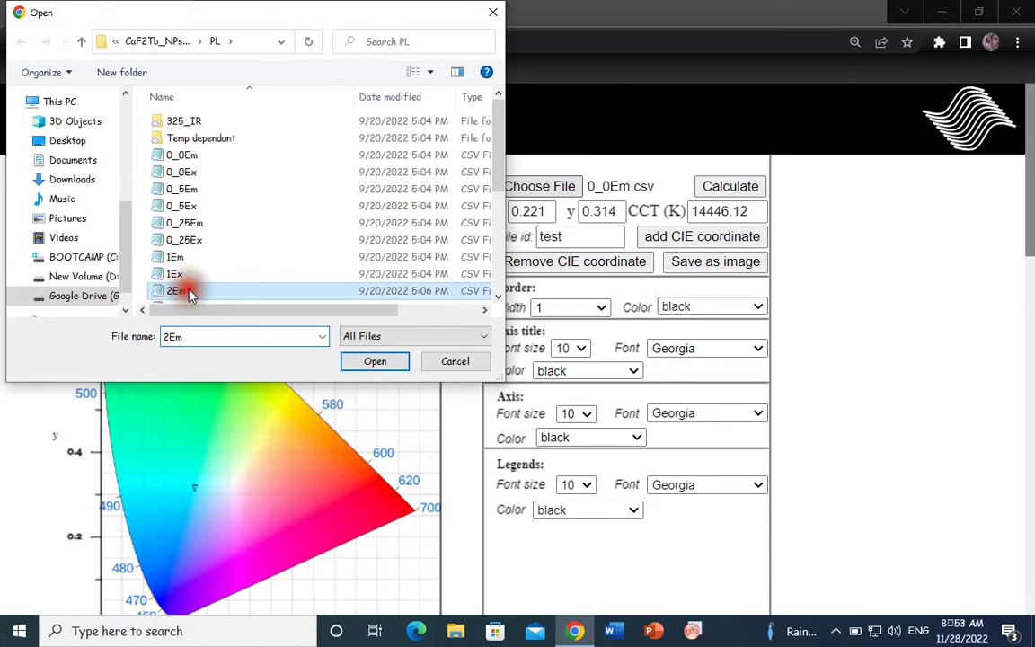
{"action": "left_click", "coordinate": [372, 360]}
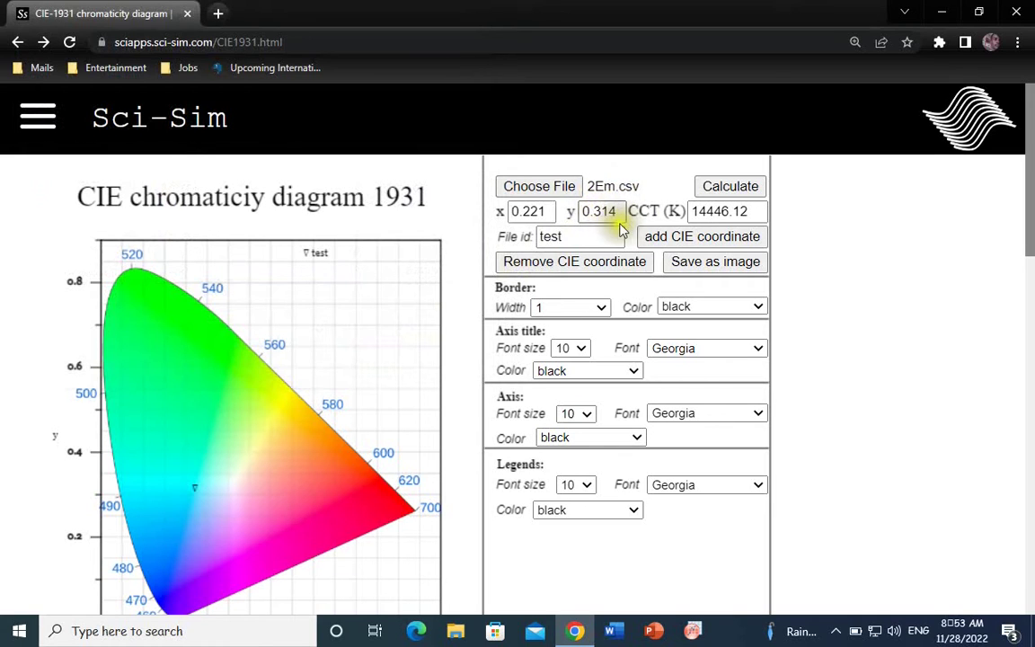
{"action": "left_click", "coordinate": [724, 187]}
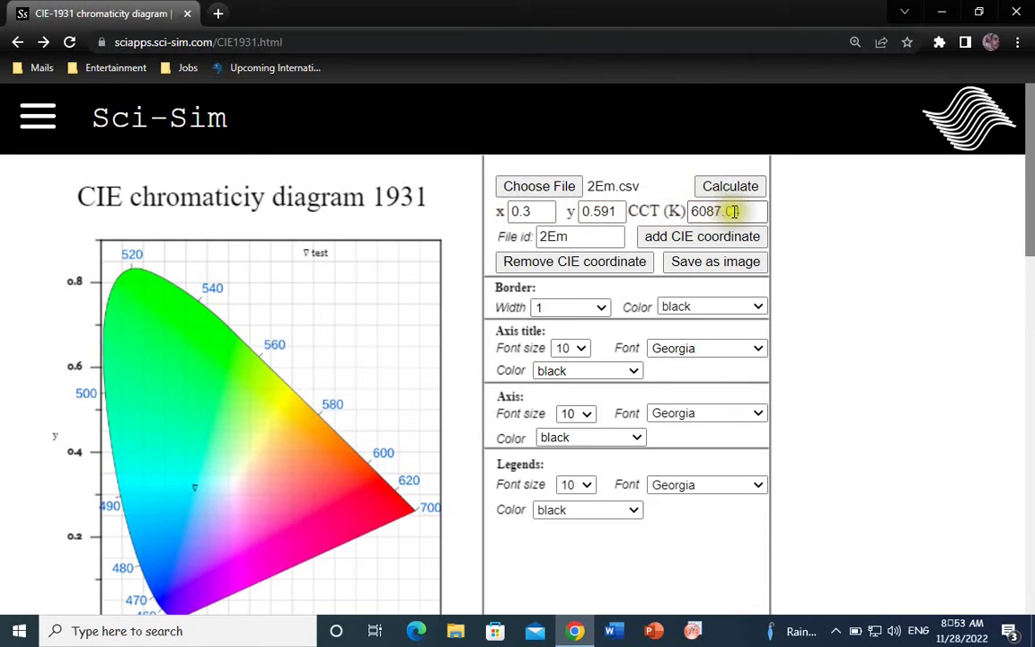
Step: Relabel the 2Em point as 'test1' and add it to the diagram
{"action": "left_click", "coordinate": [577, 238]}
{"action": "left_click_drag", "start_coordinate": [578, 238], "coordinate": [537, 237]}
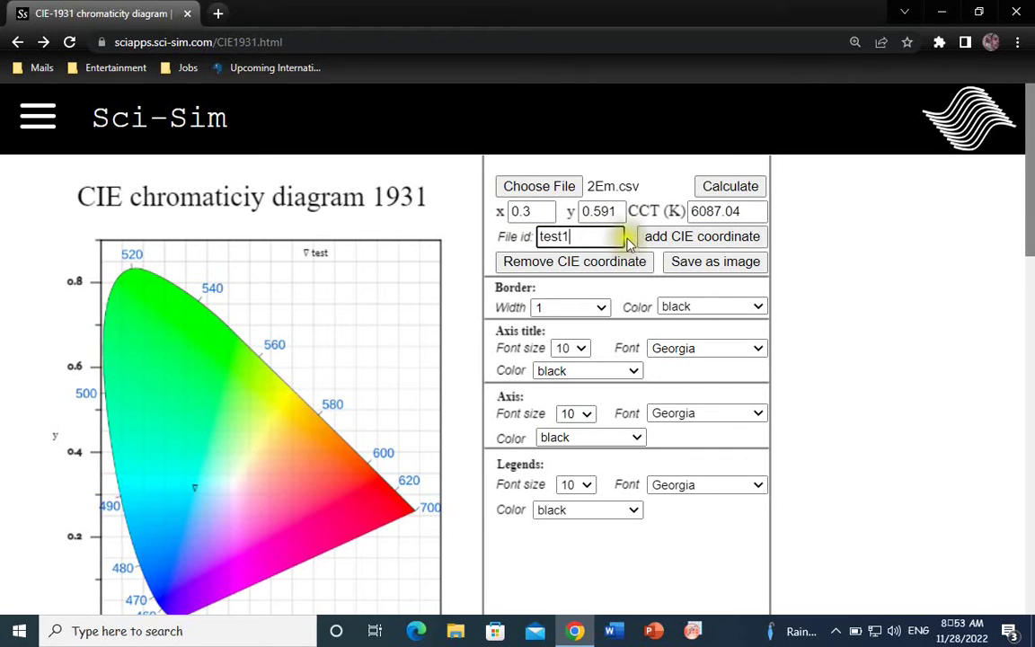
{"action": "left_click", "coordinate": [697, 239]}
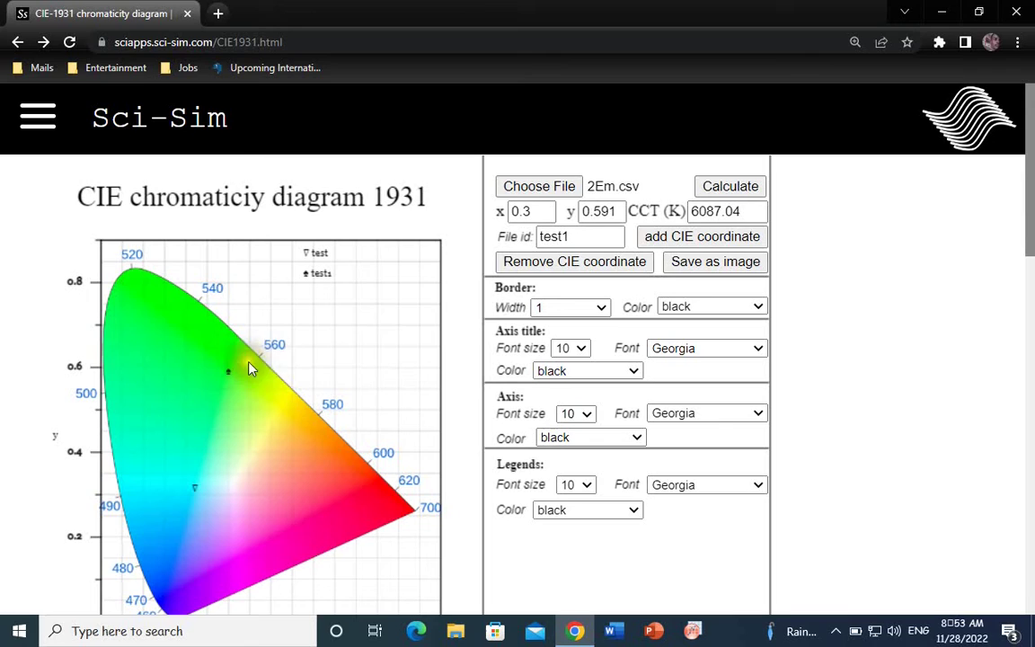
Step: Remove the test1 point and plot it on the diagram again
{"action": "left_click", "coordinate": [584, 262]}
{"action": "left_click", "coordinate": [661, 236]}
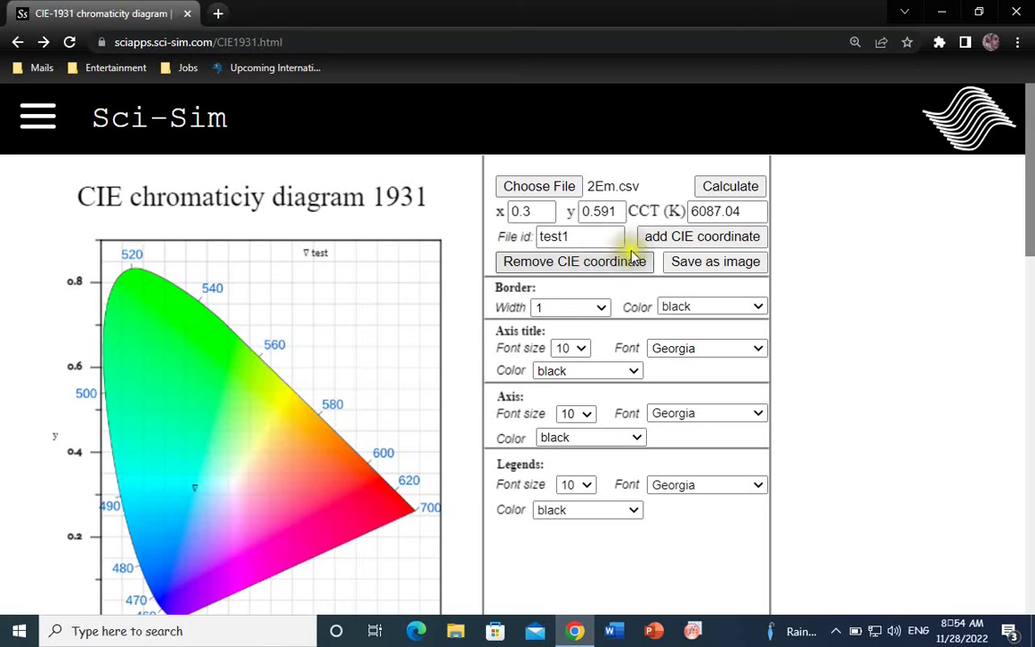
{"action": "left_click", "coordinate": [694, 239]}
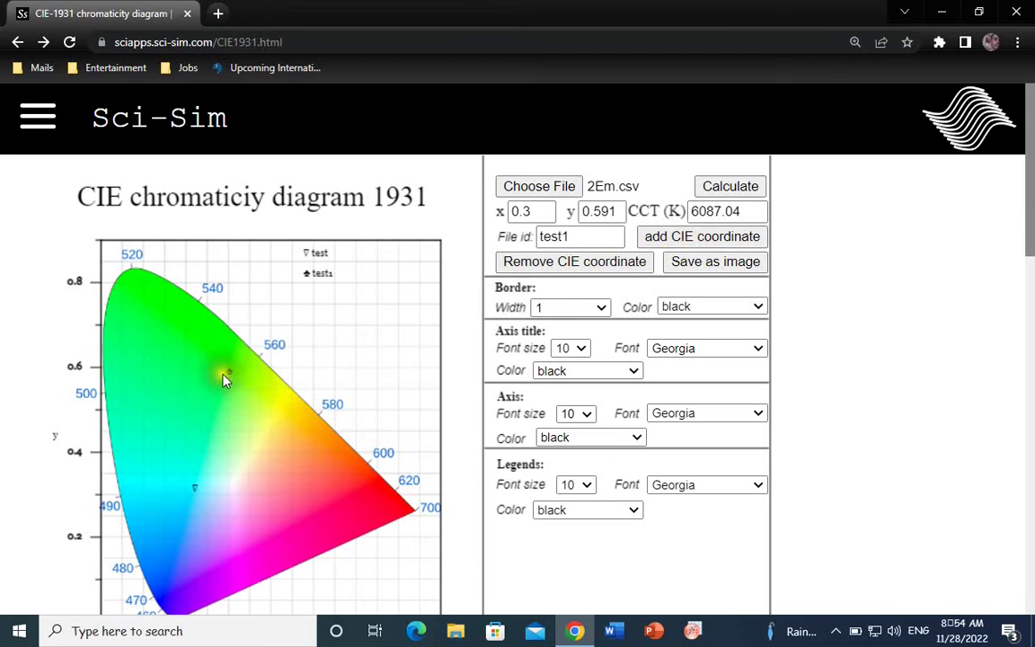
Step: Set chart border width to 2 and axis titles to 18 pt Times New Roman
{"action": "left_click", "coordinate": [575, 307]}
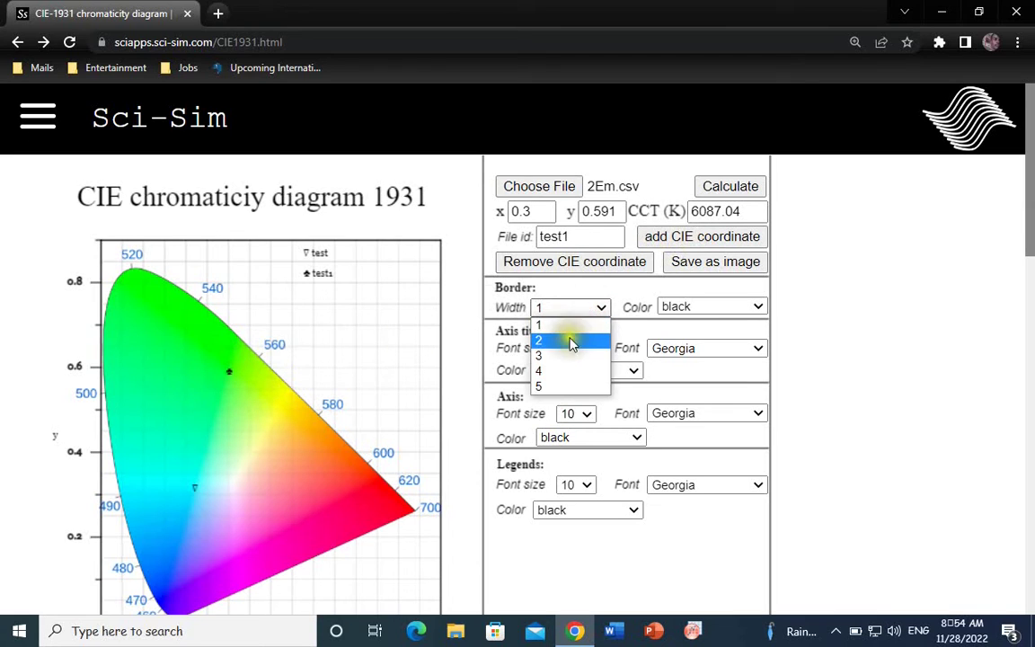
{"action": "left_click", "coordinate": [567, 338]}
{"action": "left_click", "coordinate": [580, 347]}
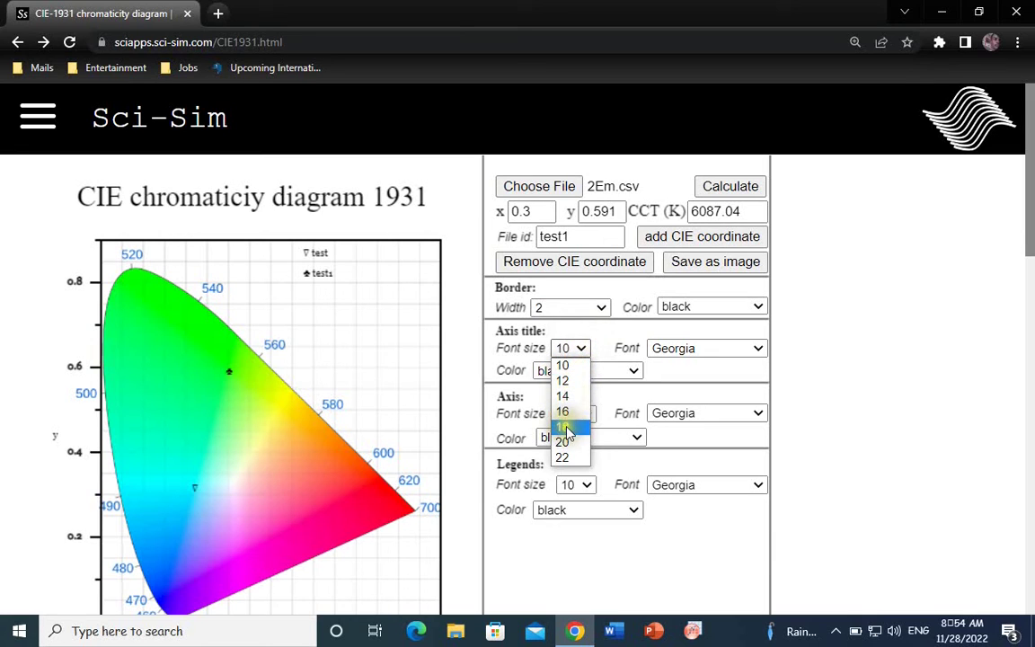
{"action": "left_click", "coordinate": [564, 428]}
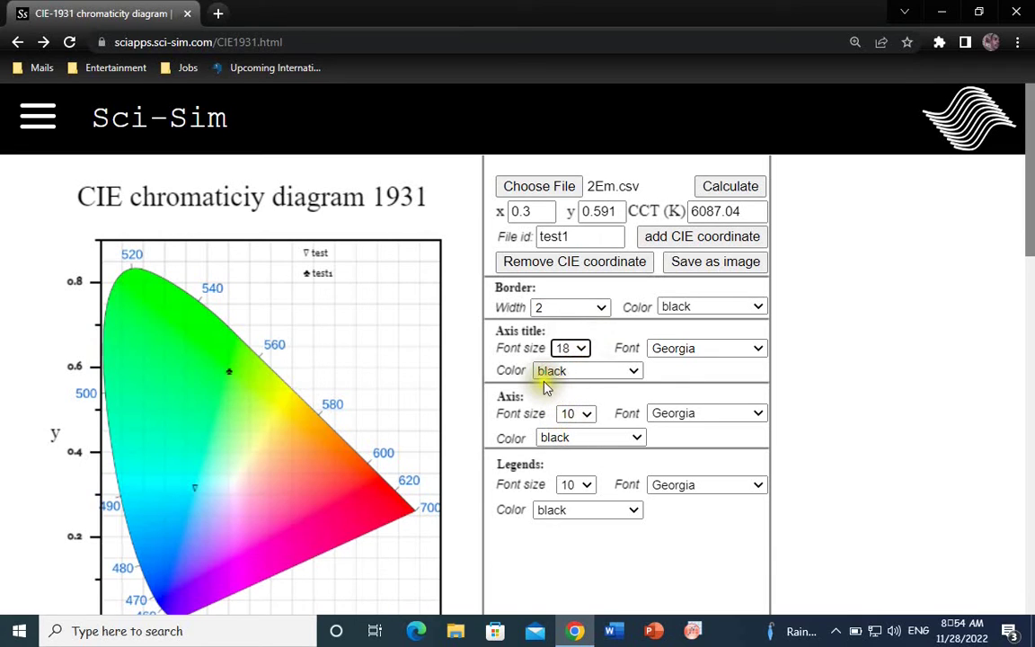
{"action": "left_click", "coordinate": [704, 349]}
{"action": "left_click", "coordinate": [702, 412]}
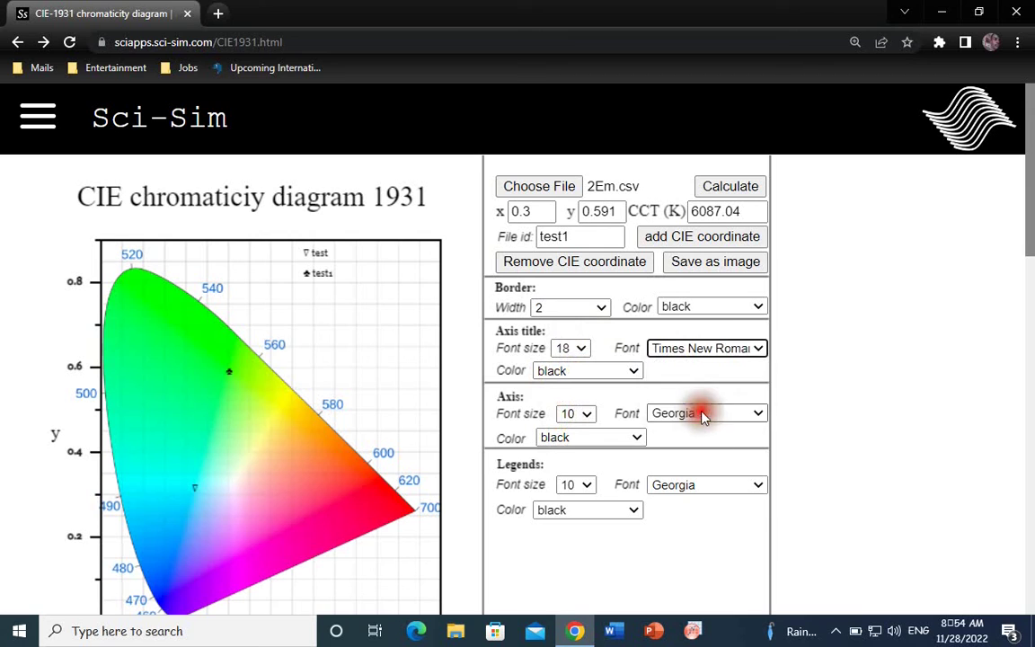
{"action": "scroll", "coordinate": [334, 412], "scroll_direction": "down", "scroll_amount": 3}
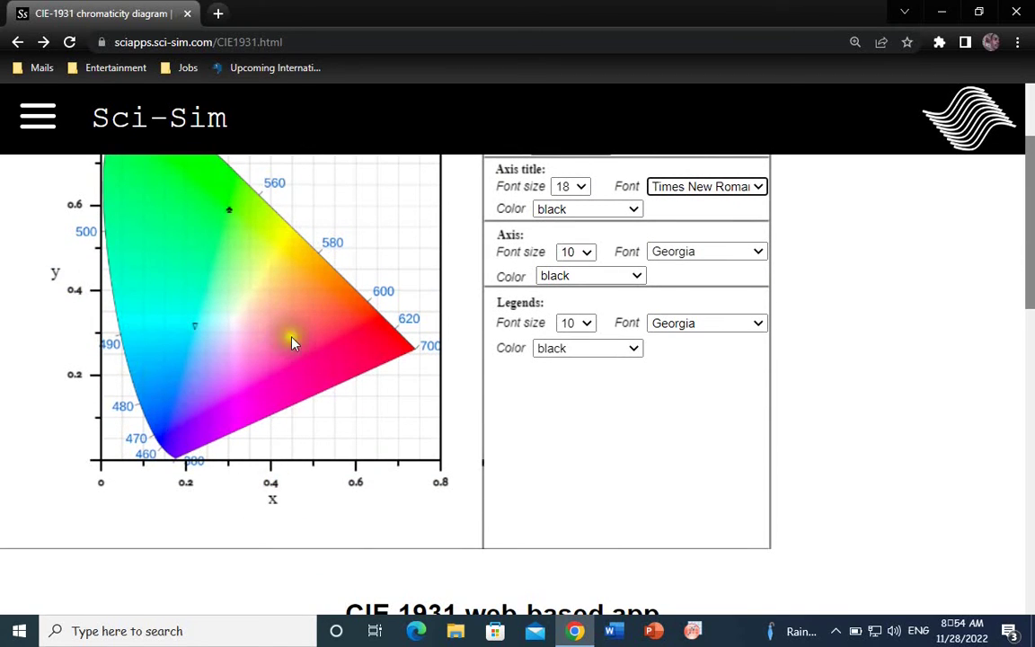
{"action": "scroll", "coordinate": [297, 345], "scroll_direction": "up", "scroll_amount": 3}
{"action": "scroll", "coordinate": [321, 351], "scroll_direction": "down", "scroll_amount": 3}
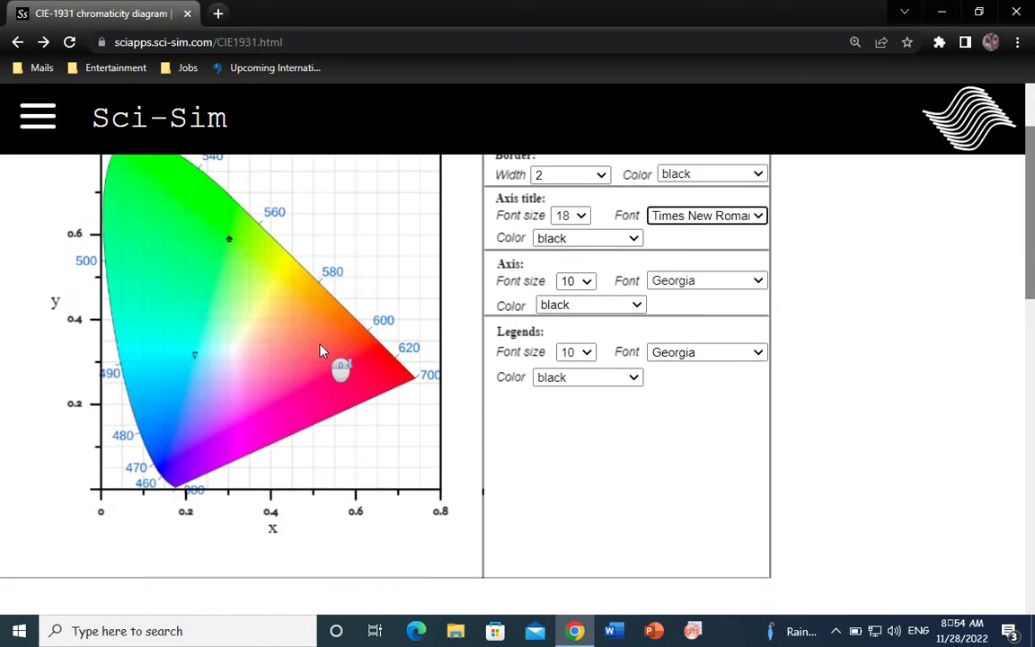
{"action": "scroll", "coordinate": [322, 350], "scroll_direction": "up", "scroll_amount": 3}
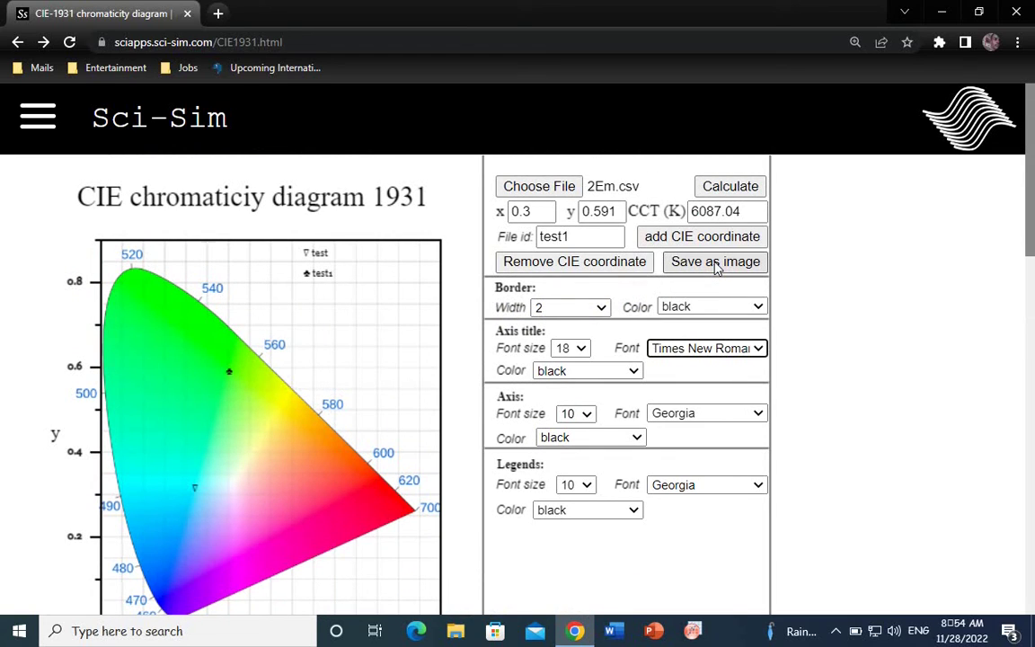
Step: Save the diagram as PNG CIE1931chromaticitydiagram on the Desktop and check it in Photos
{"action": "left_click", "coordinate": [716, 267]}
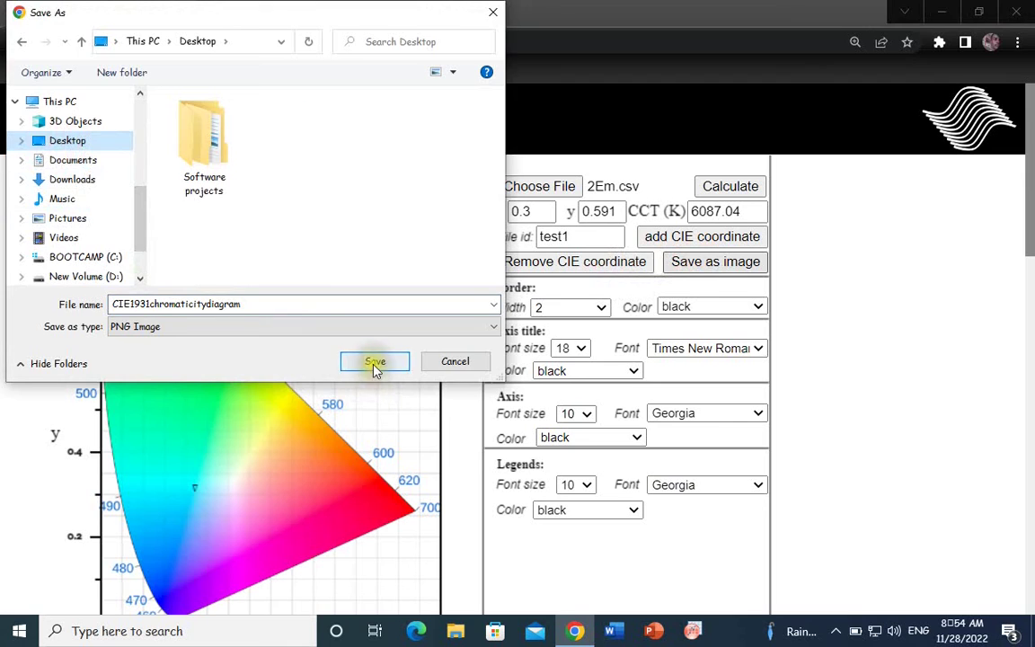
{"action": "left_click", "coordinate": [375, 363]}
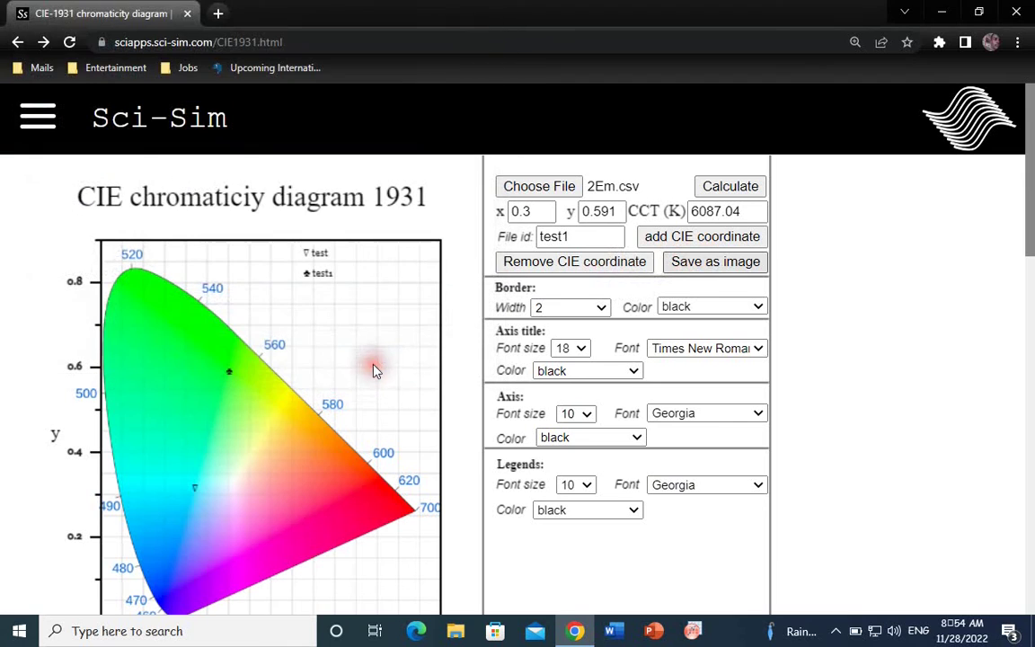
{"action": "left_click", "coordinate": [574, 634]}
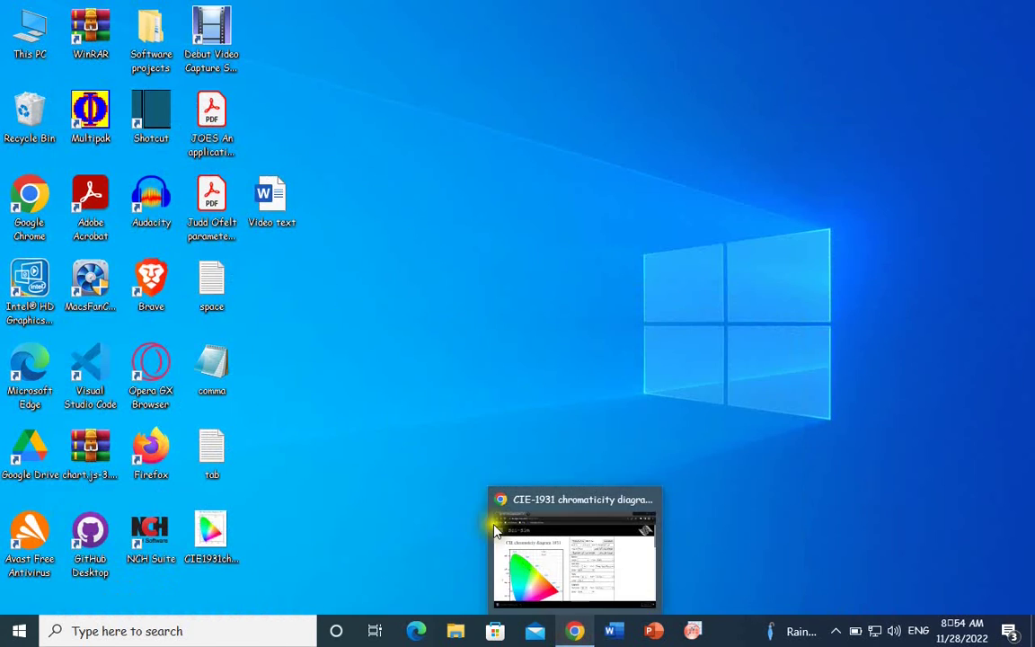
{"action": "double_click", "coordinate": [226, 539]}
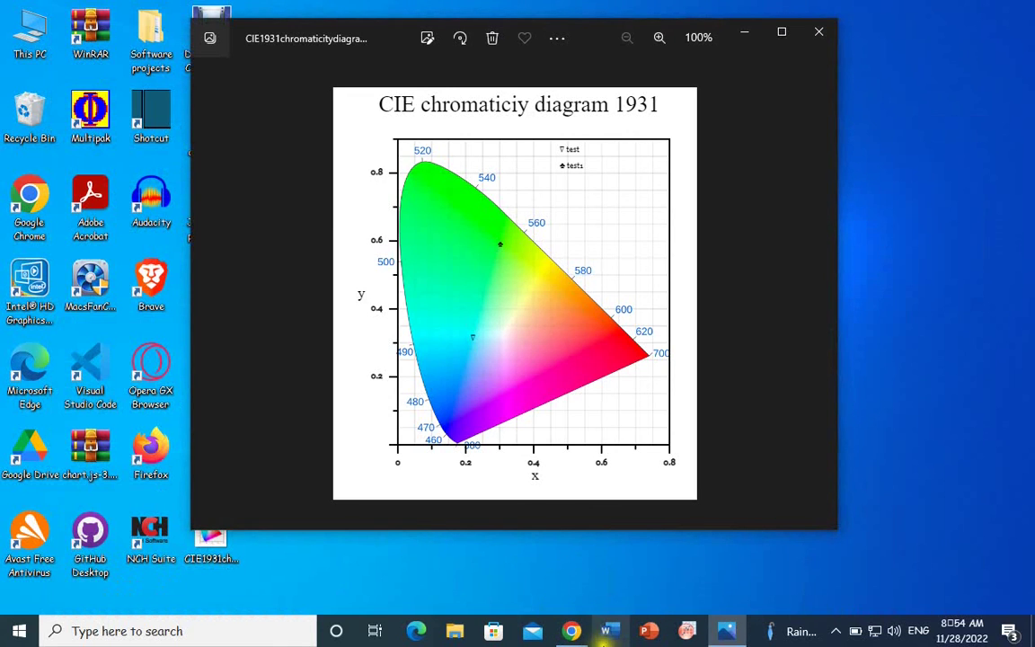
{"action": "left_click", "coordinate": [571, 633]}
Step: Reset the browser zoom to 100% and go to the CIELUV 1976 app page
{"action": "key", "text": "ctrl+minus"}
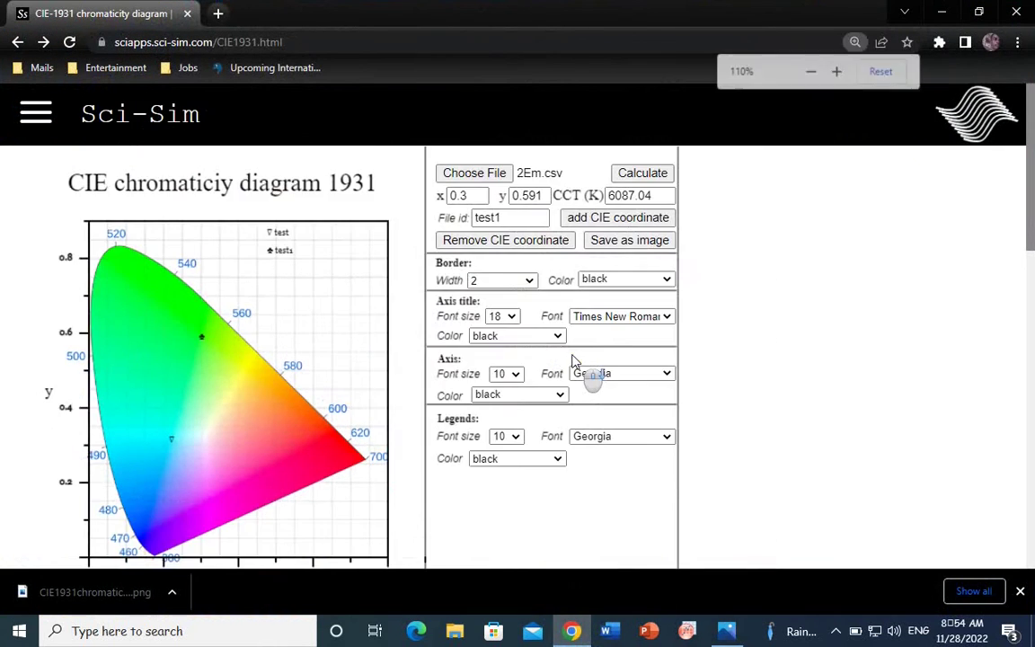
{"action": "scroll", "coordinate": [575, 361], "scroll_direction": "up", "scroll_amount": 1}
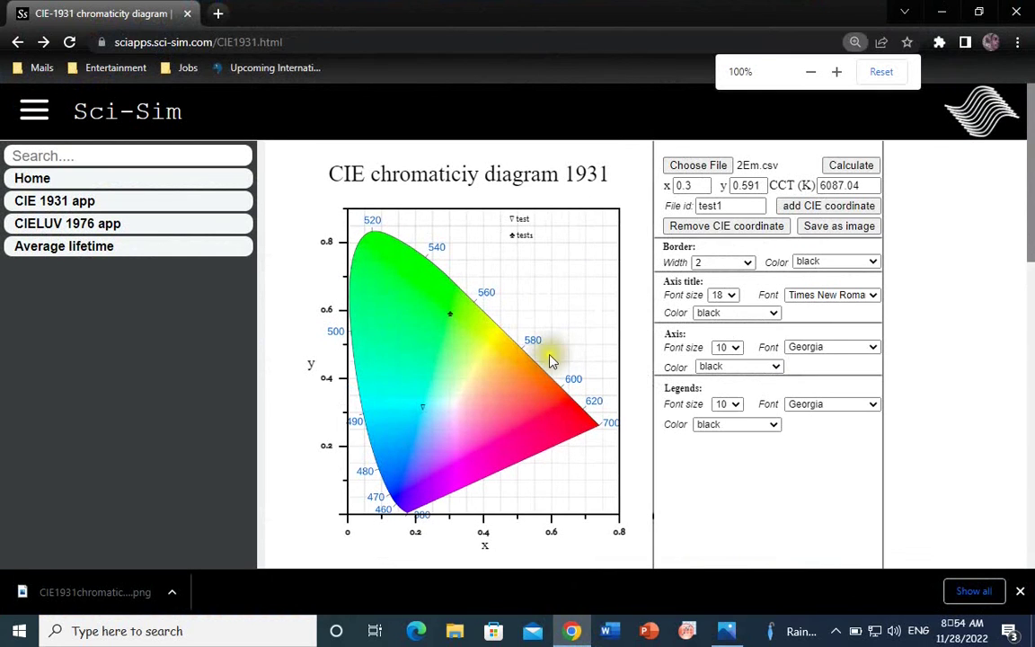
{"action": "left_click", "coordinate": [89, 226]}
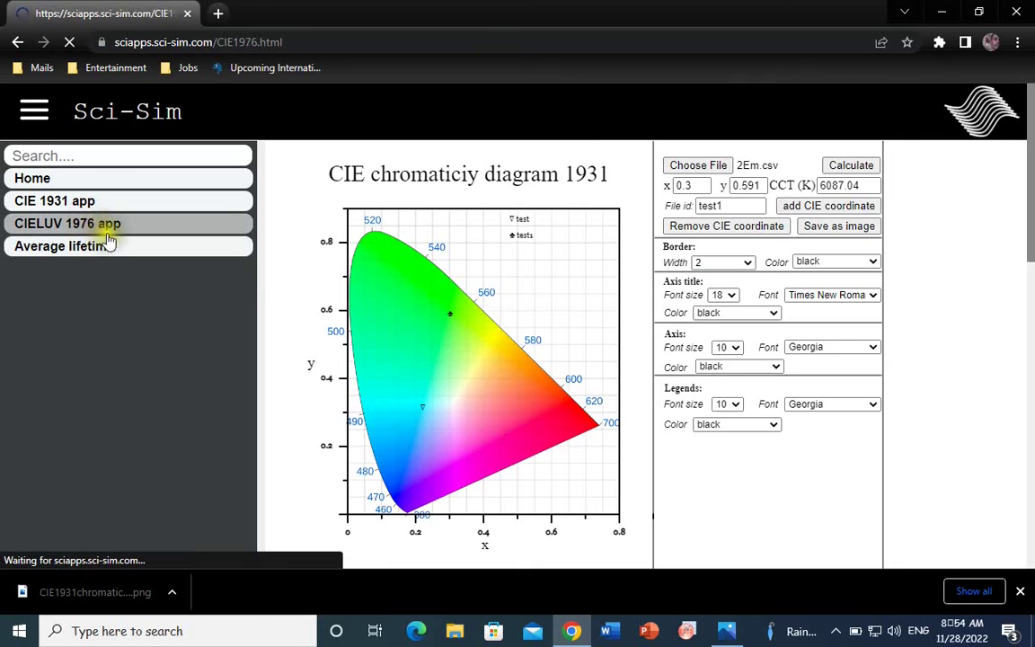